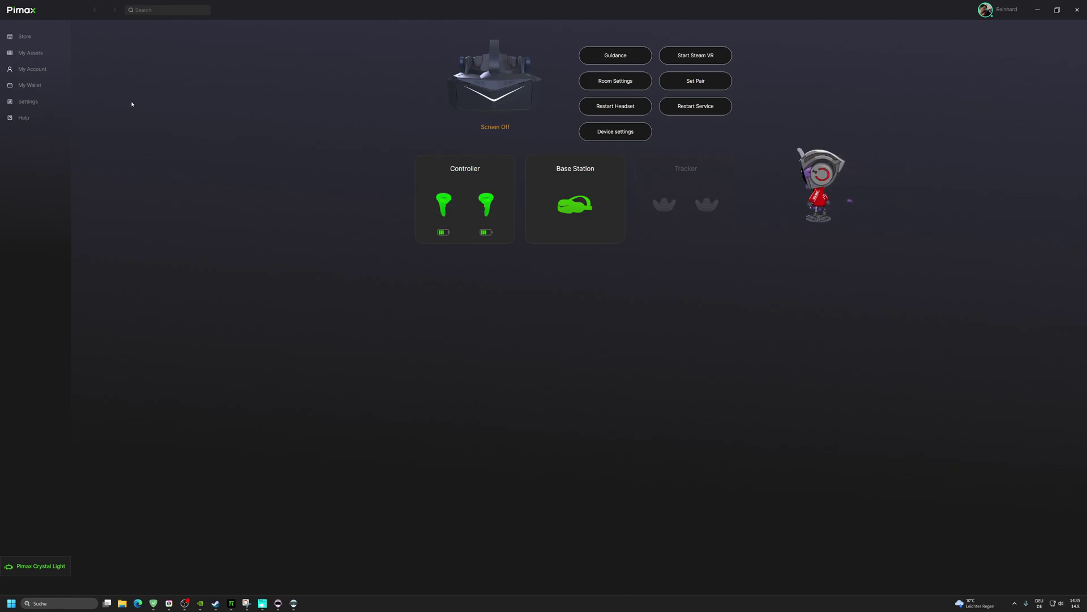
- Review the Pimax application settings, and open the device settings of the Pimax Crystal Light headset
click(29, 104)
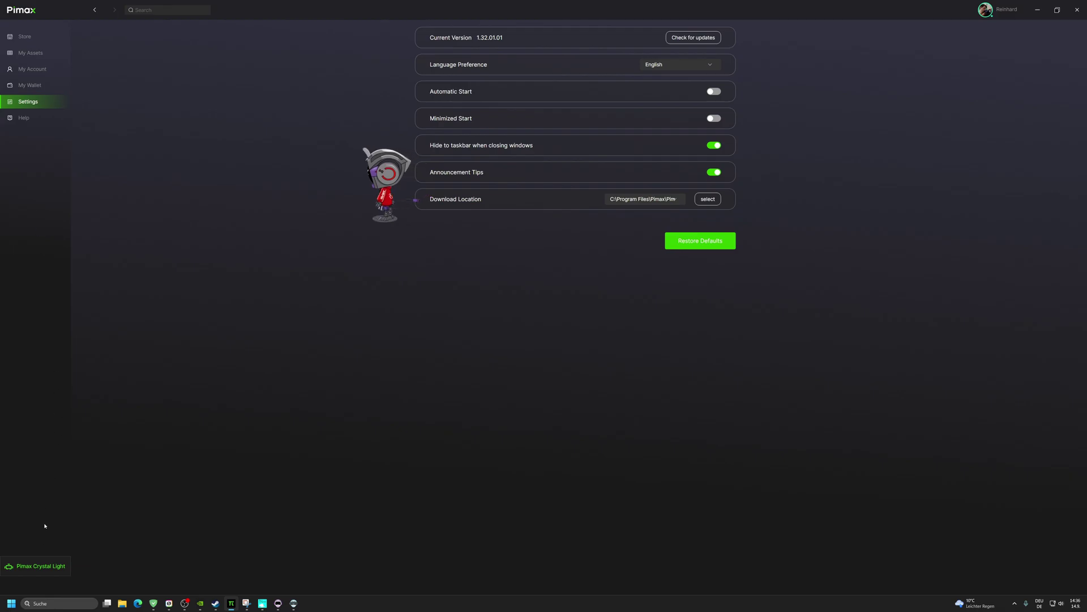
click(45, 566)
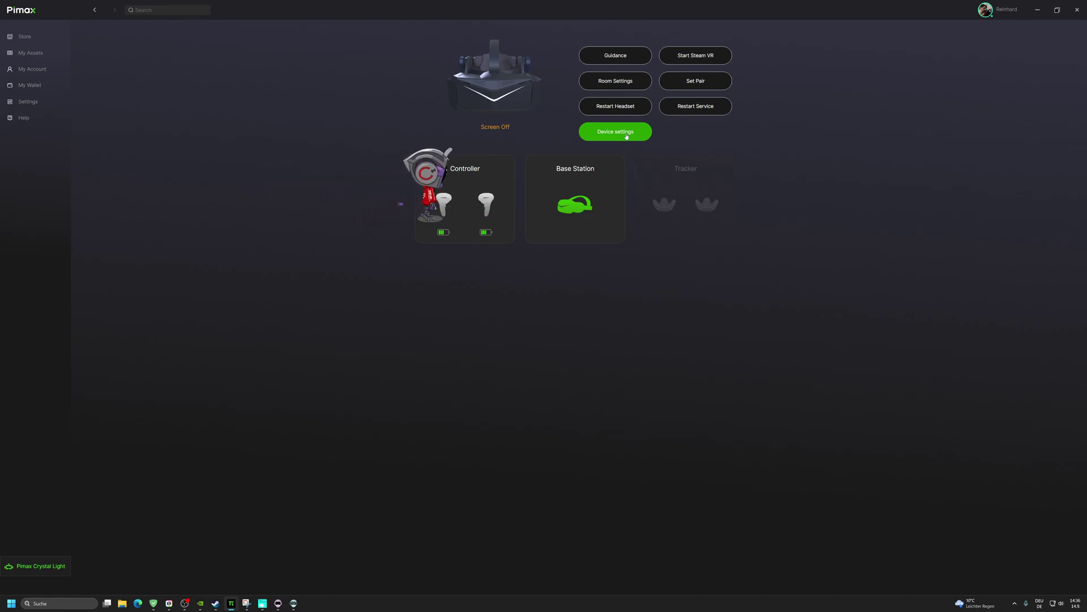
click(626, 135)
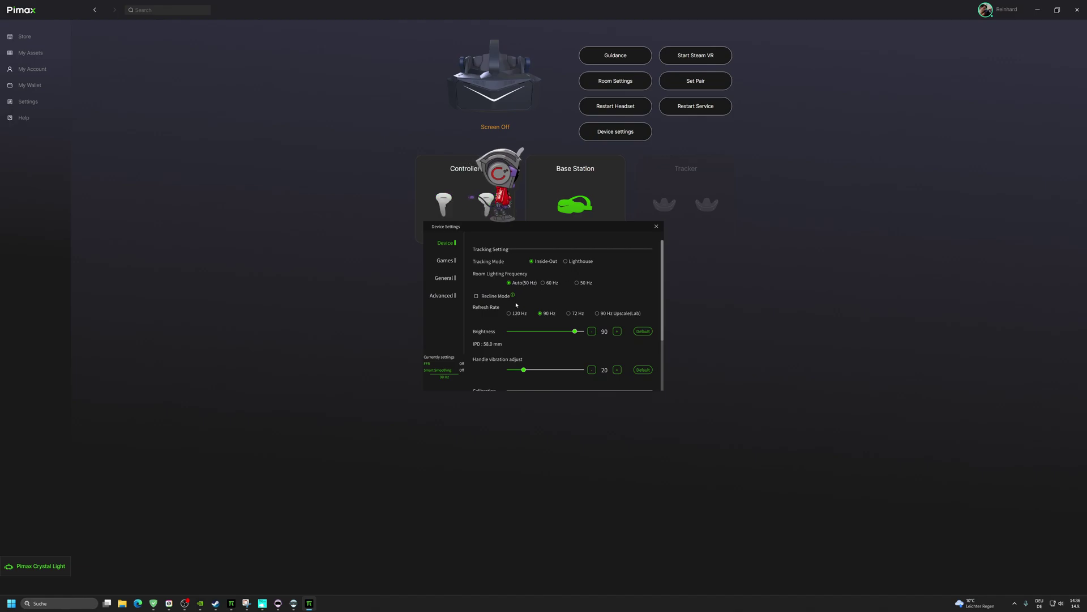
- Switch to Snipping Tool and enlarge the screenshot of the firmware 1.0.8 release notes
click(263, 602)
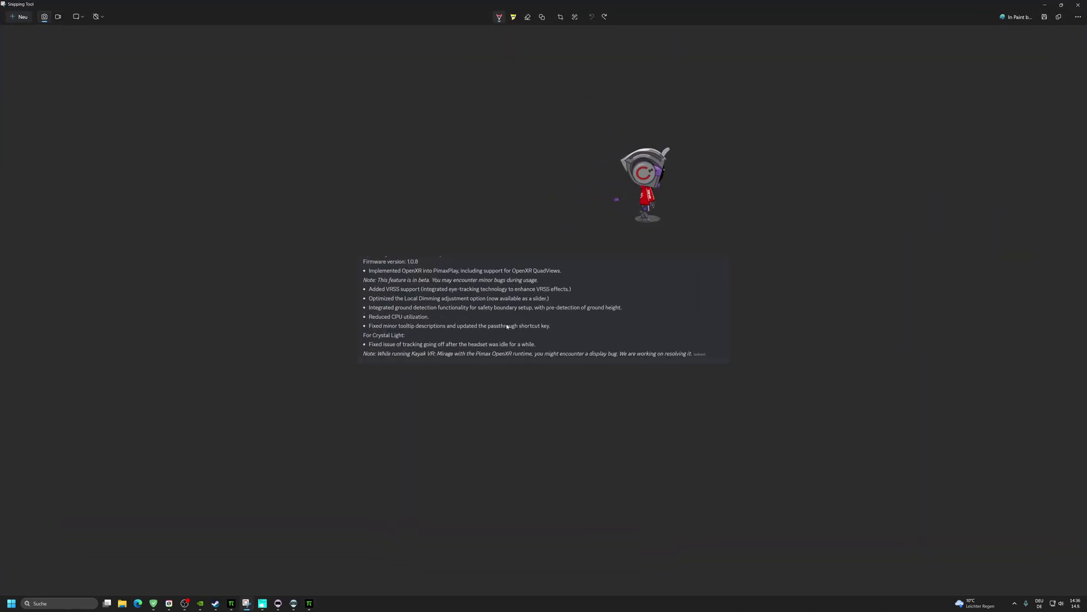
scroll(507, 326, up, 5)
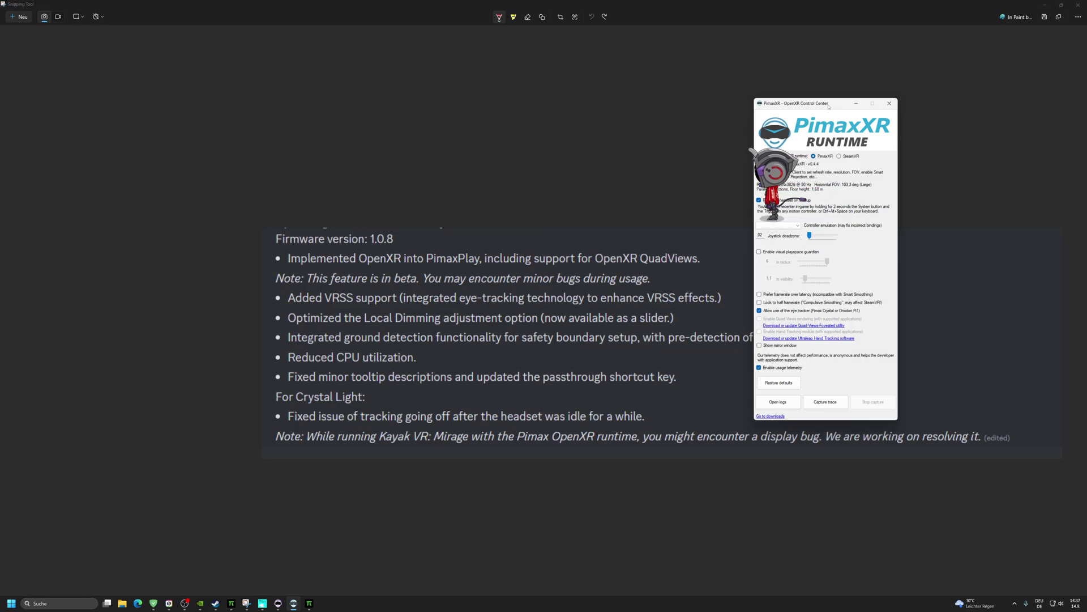
- Close the PimaxXR OpenXR Control Center and underline OpenXR in the first release note in red
drag(829, 106, 899, 113)
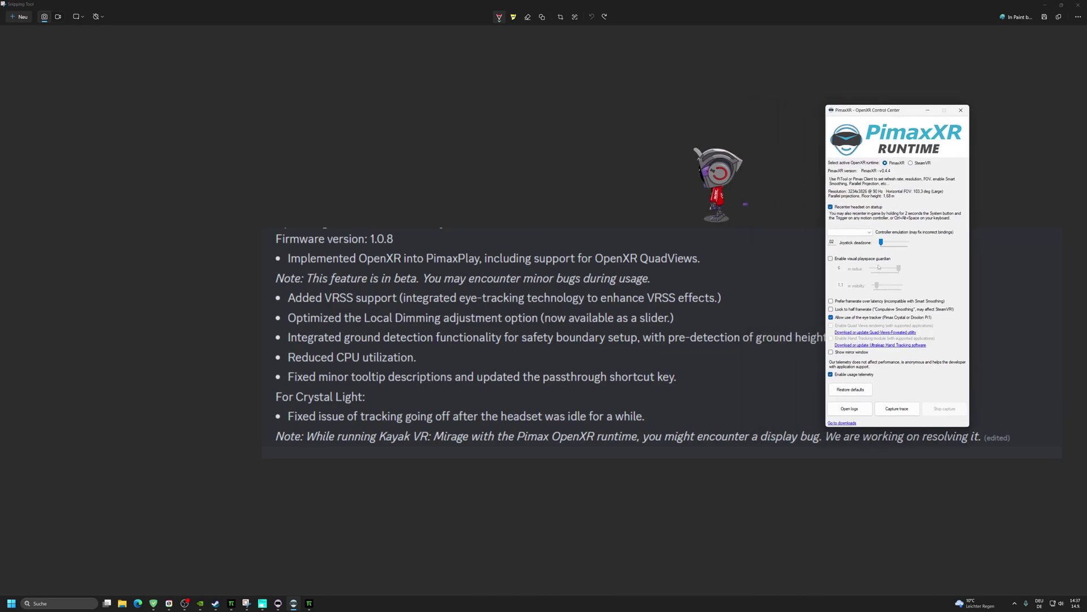
click(962, 114)
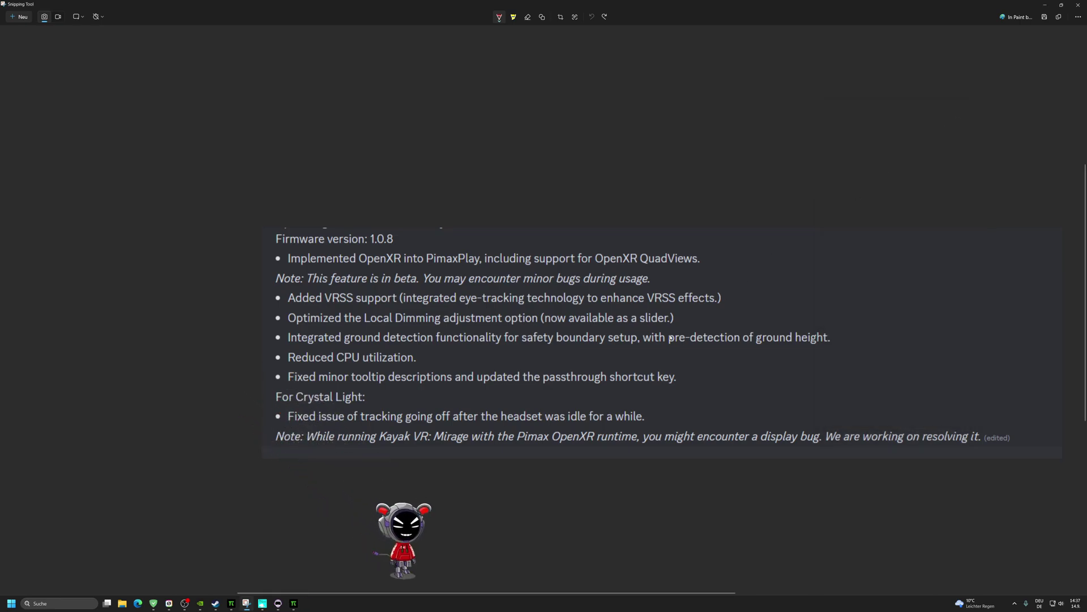
drag(354, 265, 399, 272)
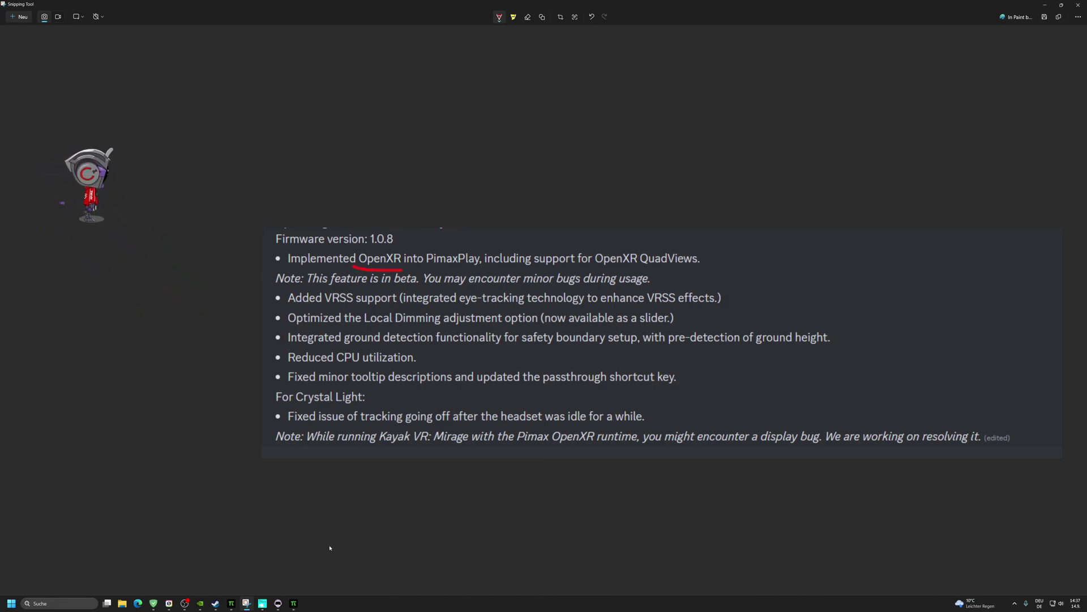
- Try the Local Dimming slider in the advanced device settings at 0.69, and return it to 0.7
mouse_move(293, 603)
click(293, 561)
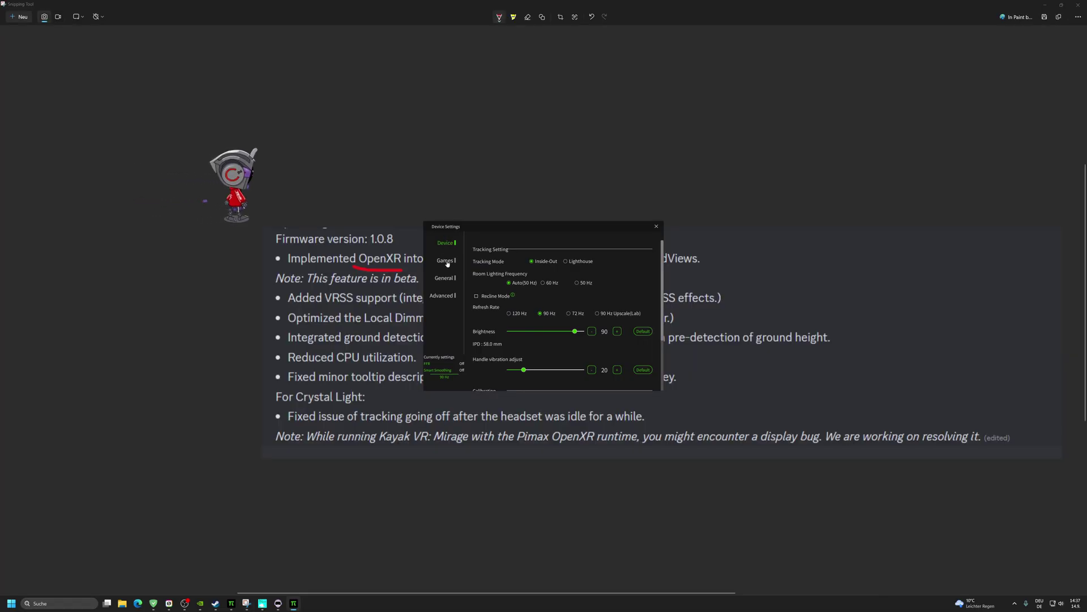
click(445, 299)
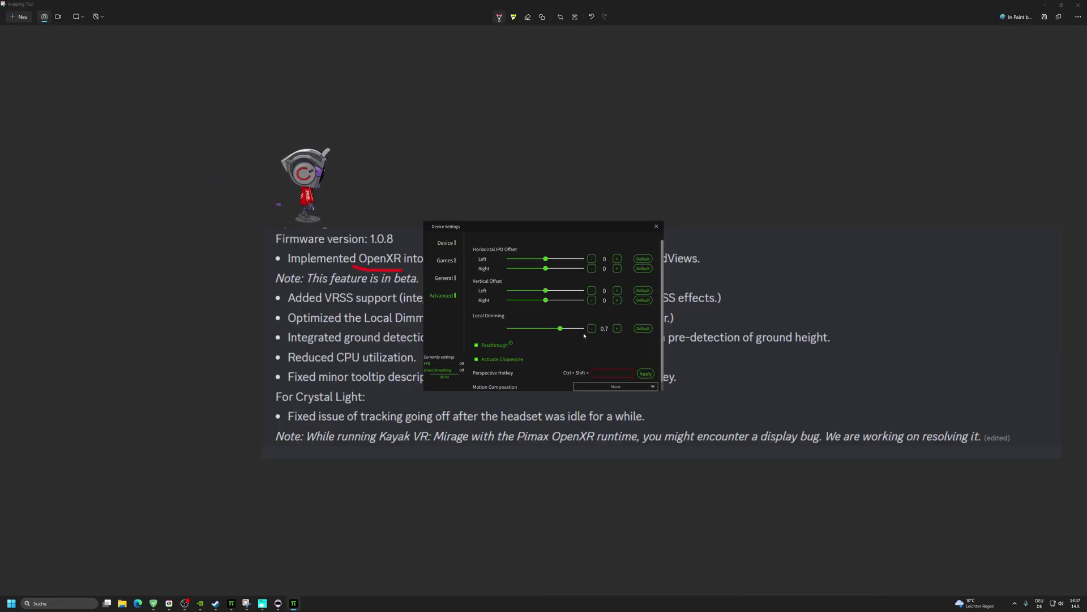
mouse_move(563, 329)
mouse_down()
mouse_move(541, 332)
mouse_move(570, 337)
mouse_move(560, 335)
mouse_up()
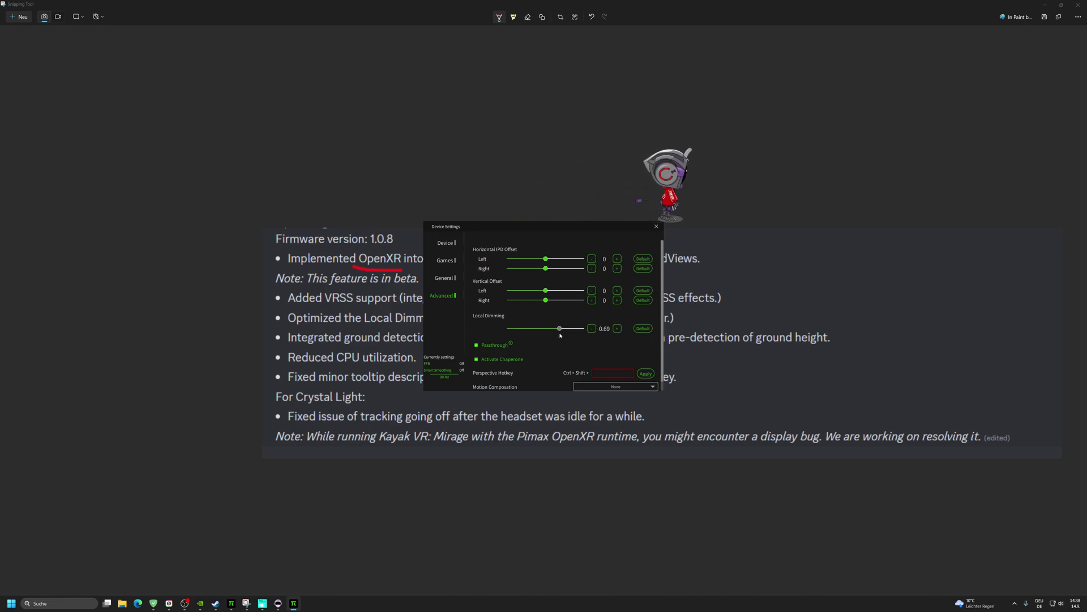
click(592, 328)
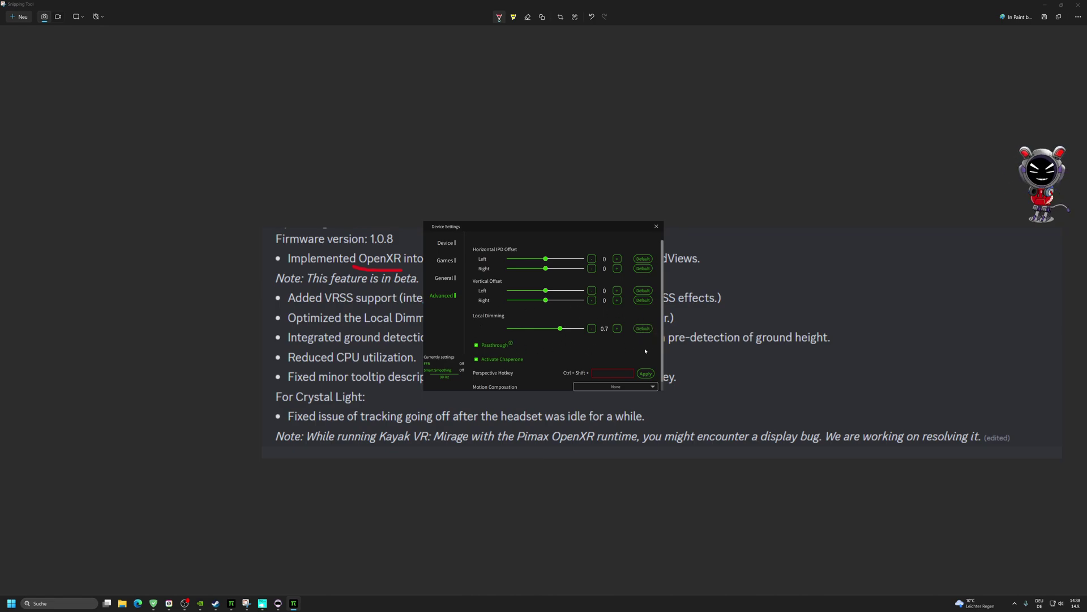
scroll(662, 374, down, 1)
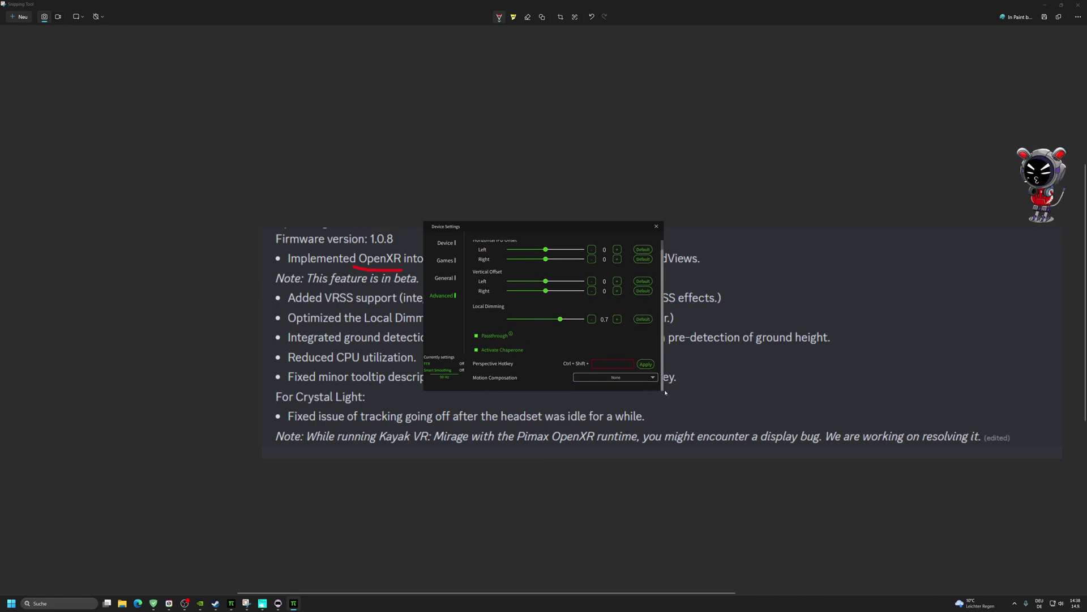
- Try a controller handle vibration of 40 in the device settings, and return it to 20
click(450, 245)
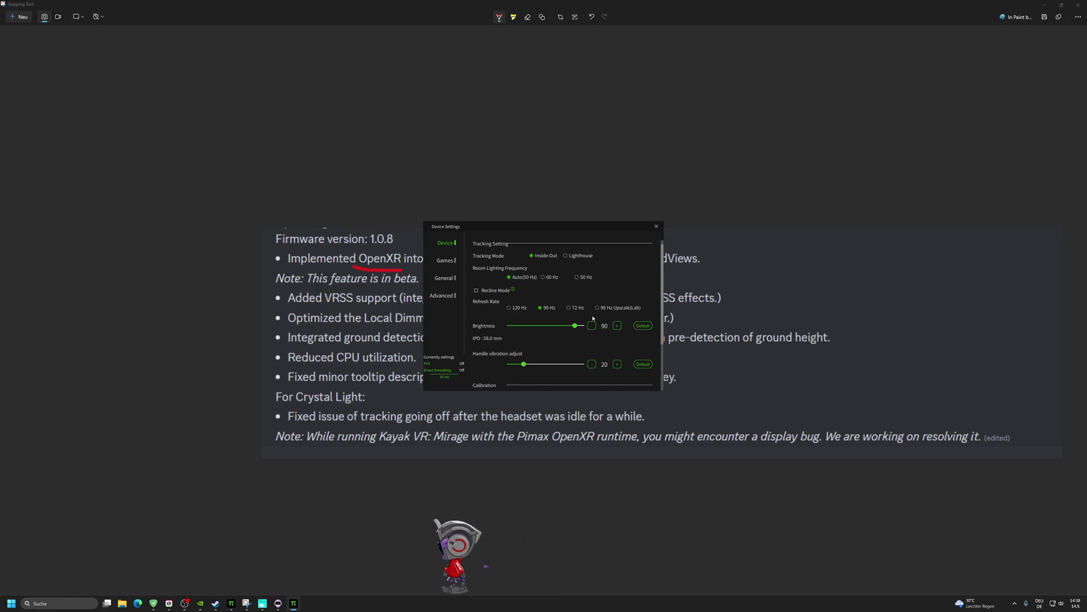
scroll(528, 340, down, 2)
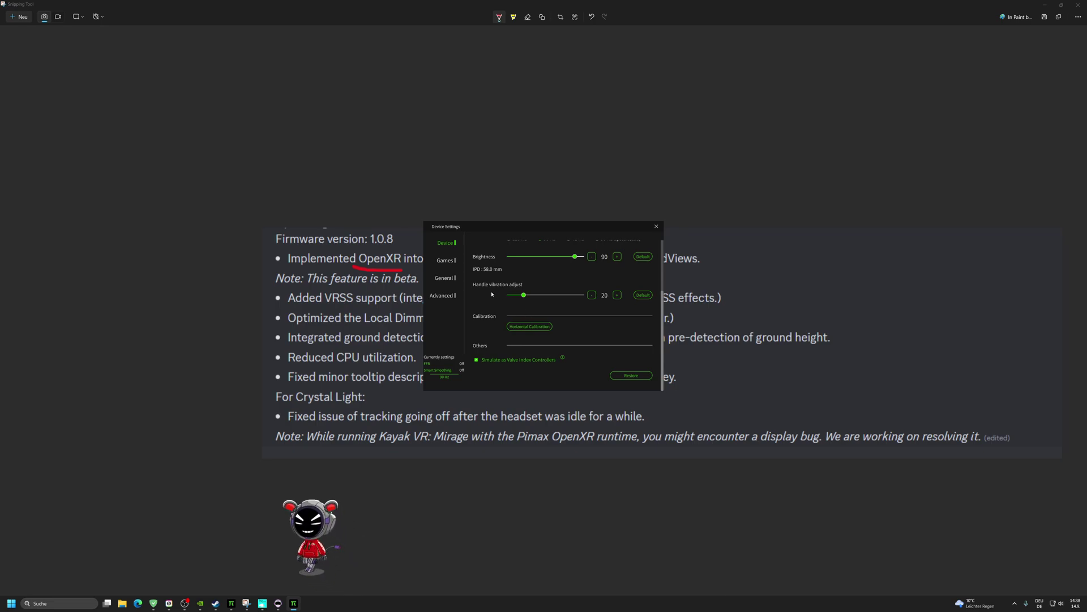
drag(524, 295, 529, 299)
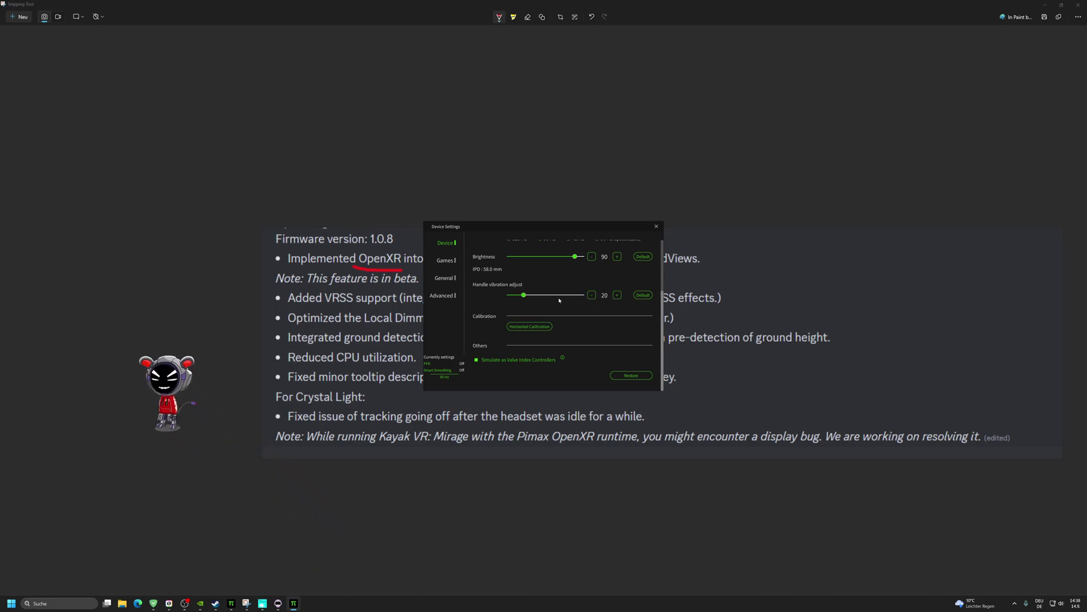
click(538, 295)
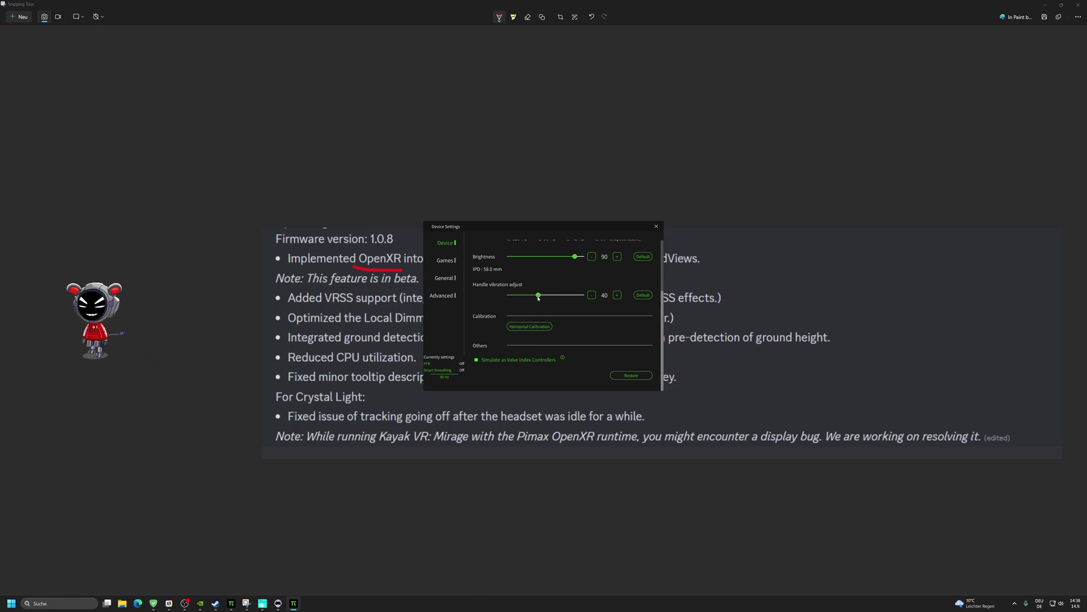
mouse_move(539, 295)
mouse_down()
mouse_move(573, 301)
mouse_move(524, 303)
mouse_up()
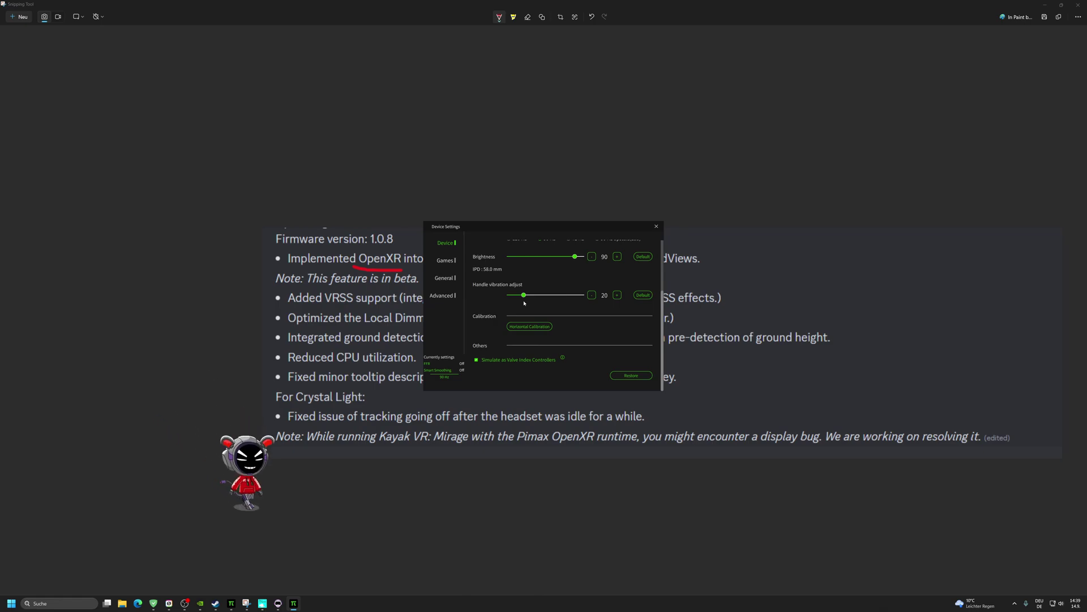
- Set Pimax OpenXR as the OpenXR runtime in the general device settings
click(450, 261)
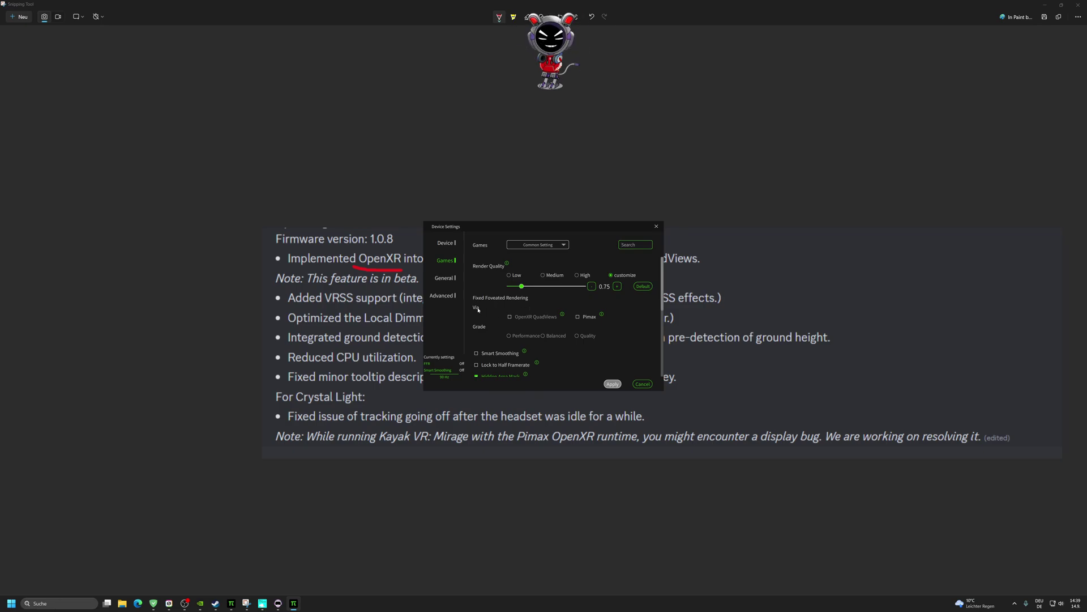
click(445, 278)
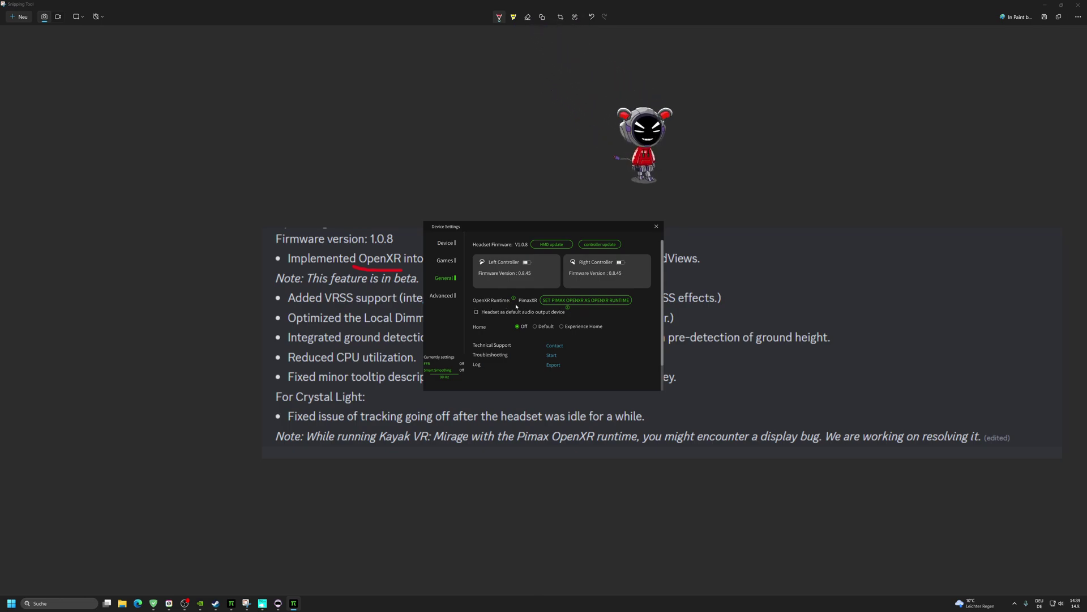
click(597, 301)
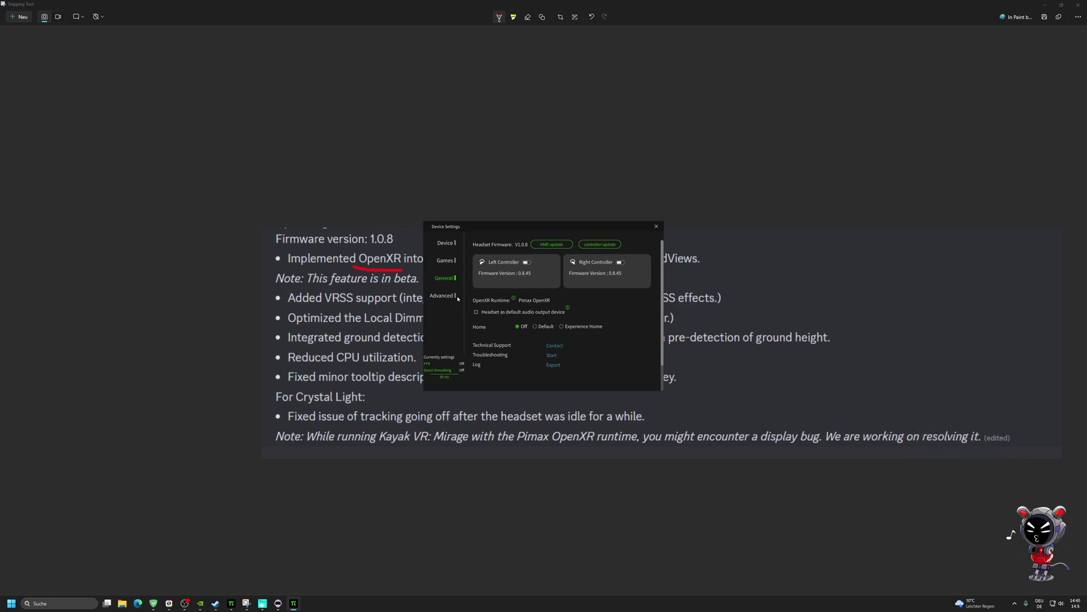
- Turn off OpenXR QuadViews for fixed foveated rendering in the common game settings
click(446, 262)
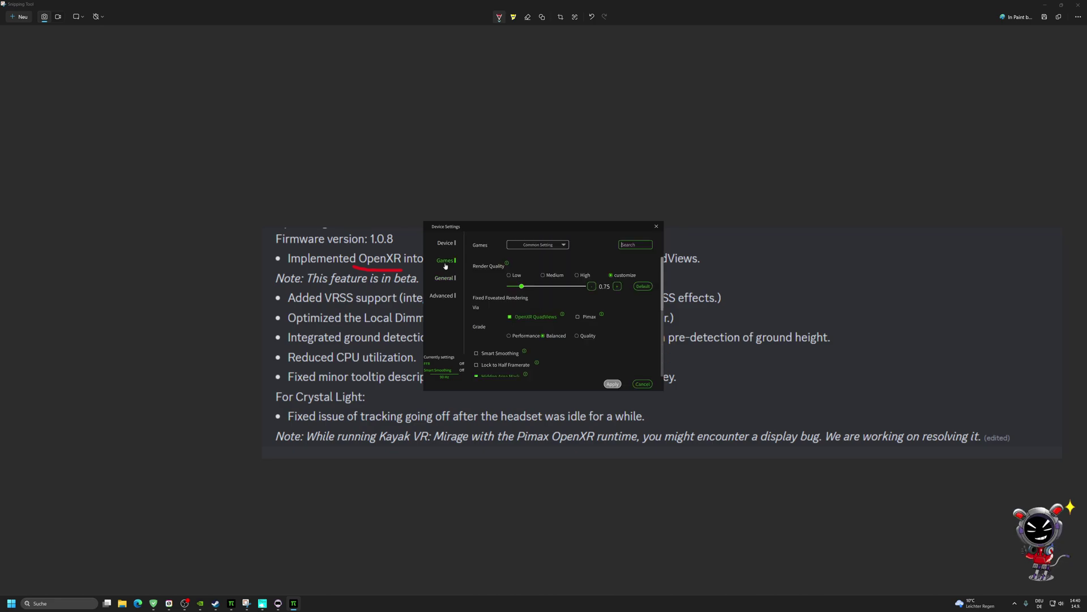
scroll(618, 326, down, 1)
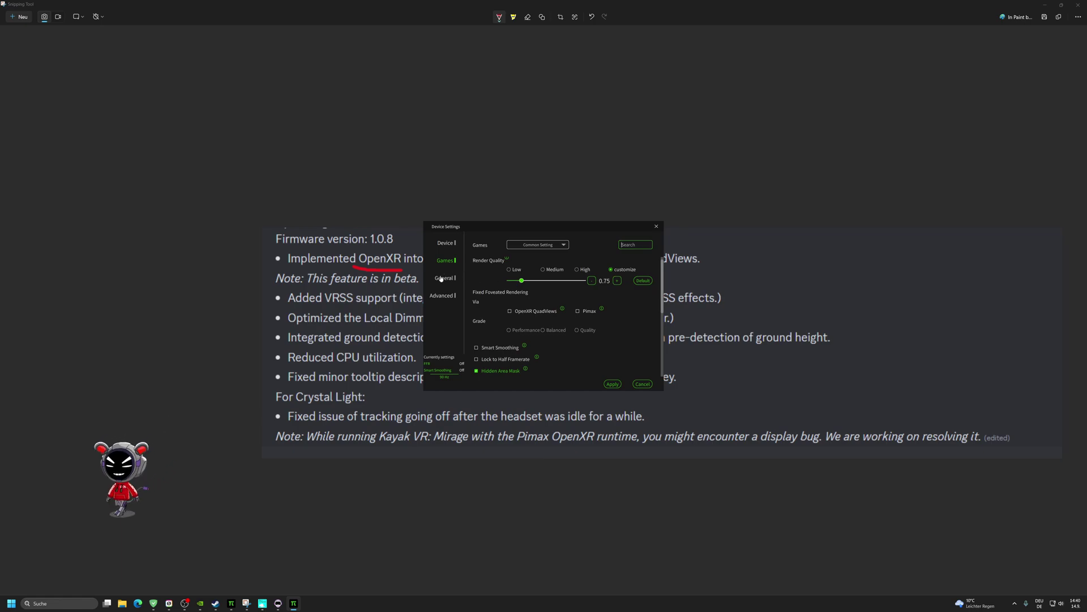
- Switch to the OpenComposite Runtime Switcher and place it beside the Device Settings window
click(263, 604)
drag(879, 258, 761, 136)
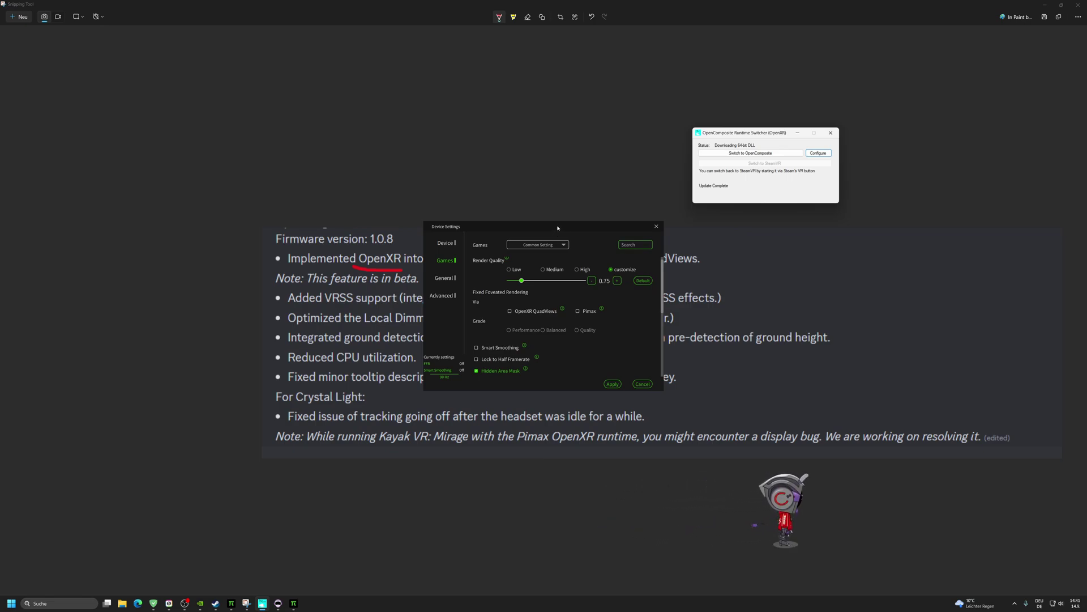
drag(557, 234, 584, 119)
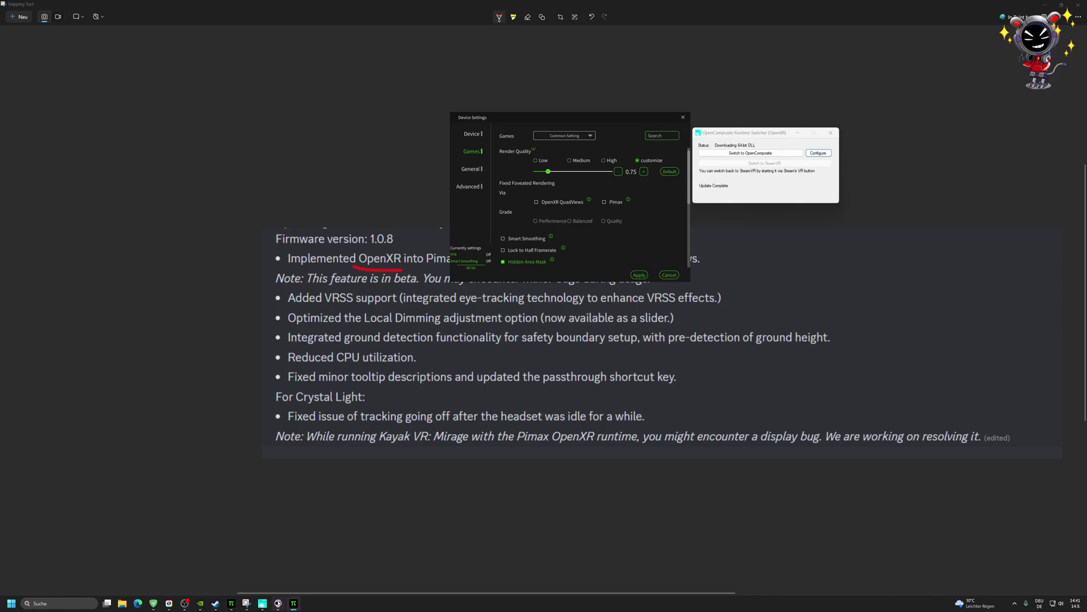
- Switch to the OpenXR Toolkit Companion app and move it clear of the other windows
mouse_move(278, 602)
click(287, 564)
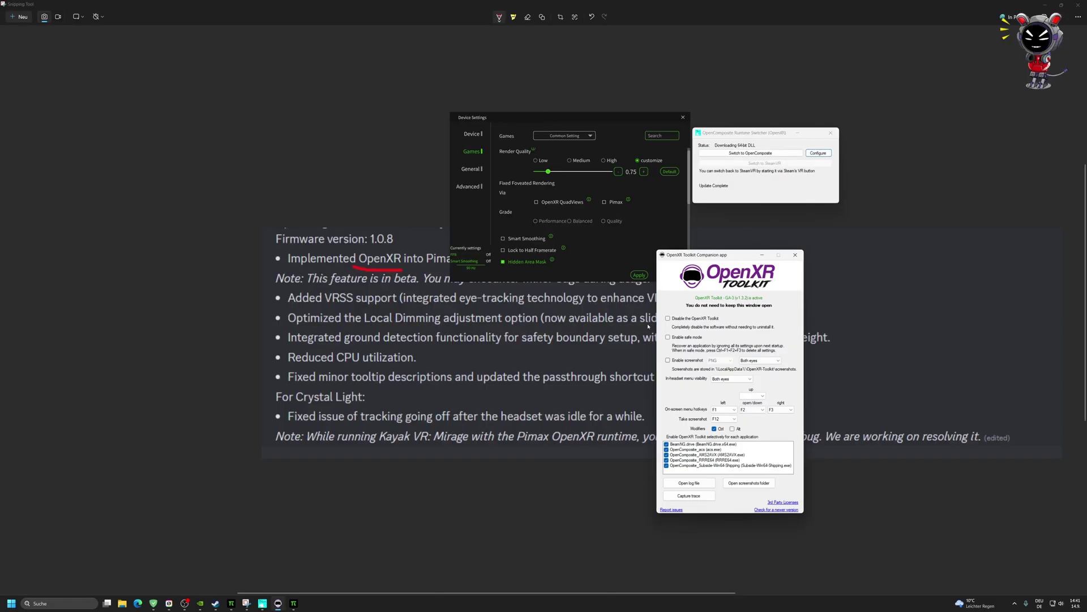
drag(723, 257, 913, 106)
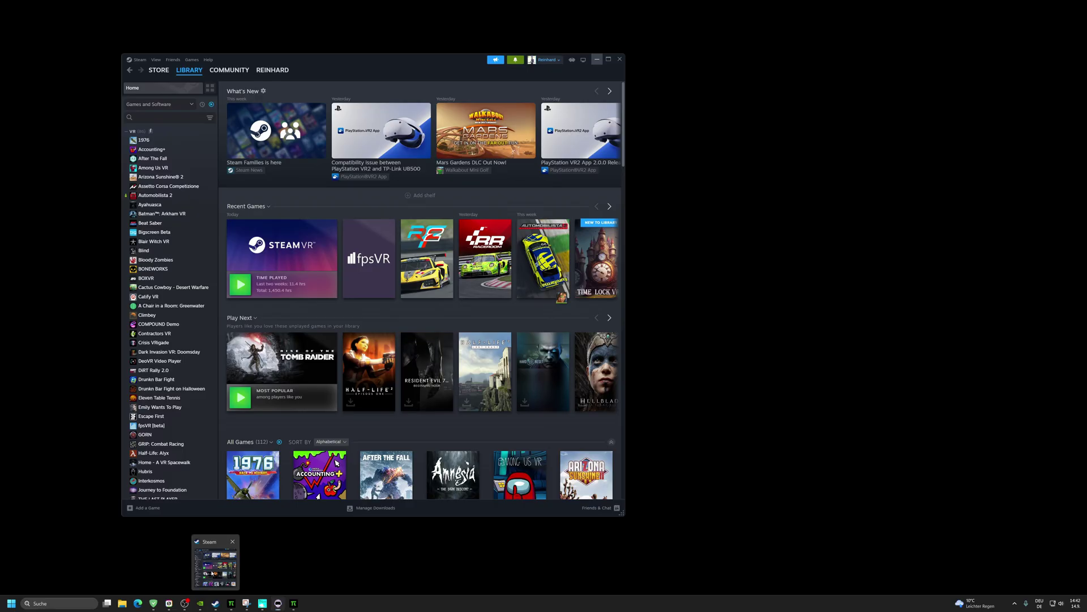
- Switch to the Steam library and reposition its window beside the OpenComposite switcher and OpenXR Toolkit
click(219, 556)
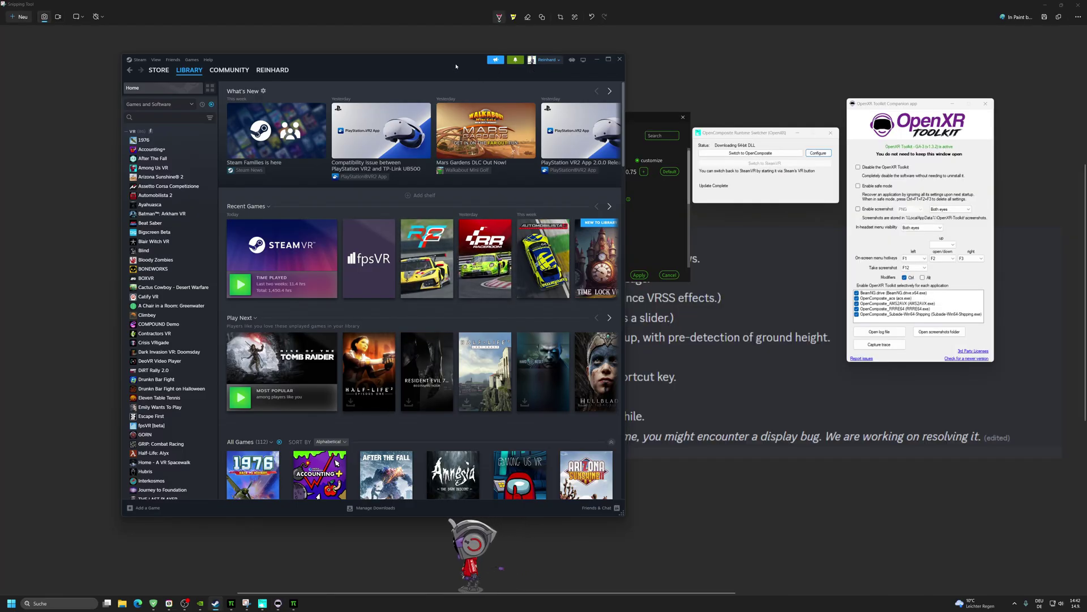
drag(456, 66, 661, 56)
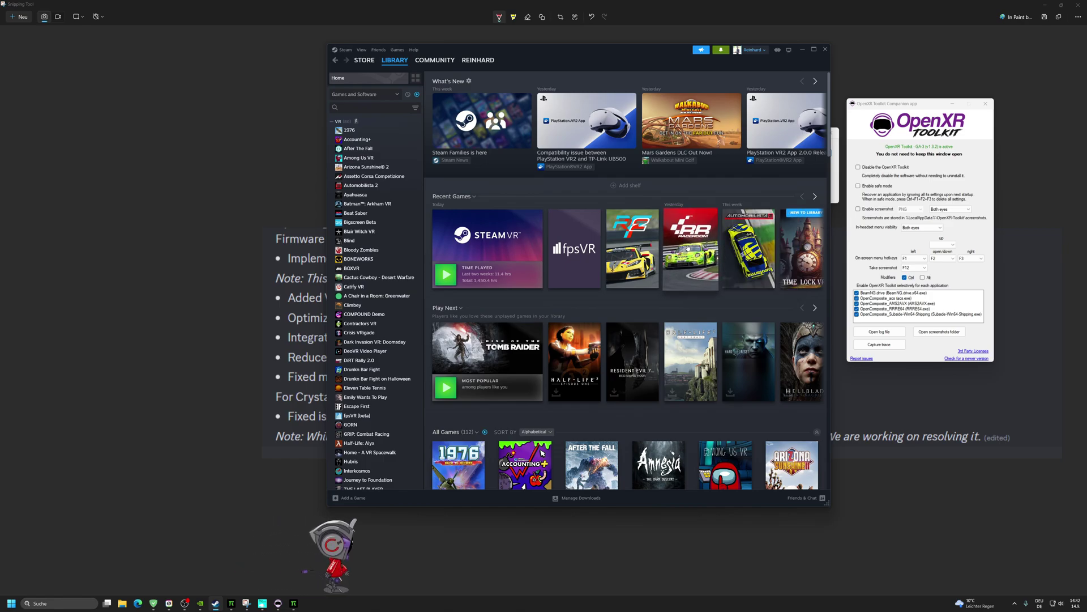
drag(680, 54, 426, 55)
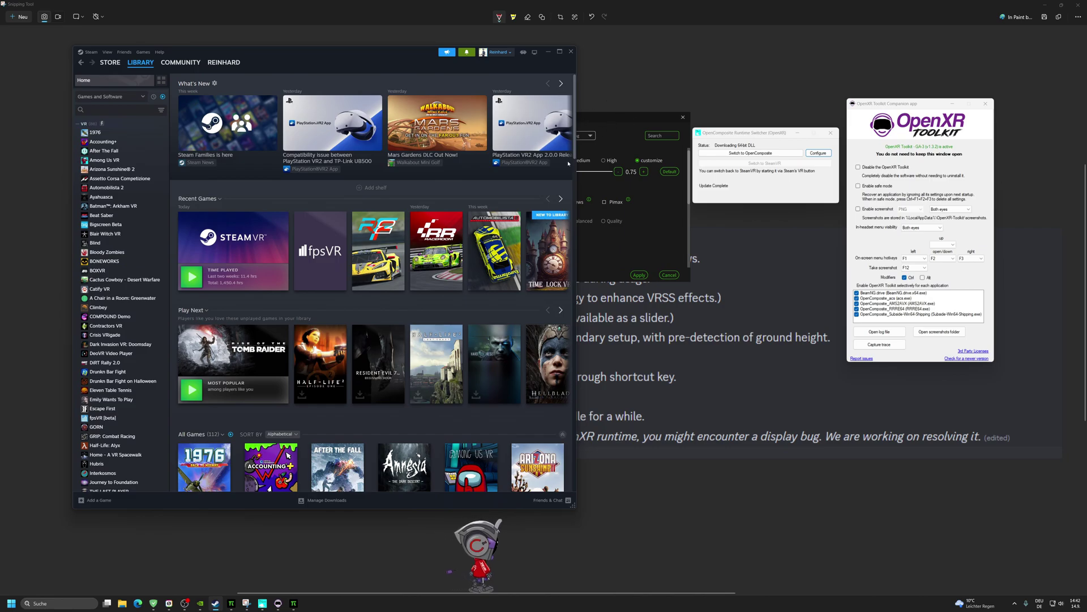
mouse_move(427, 244)
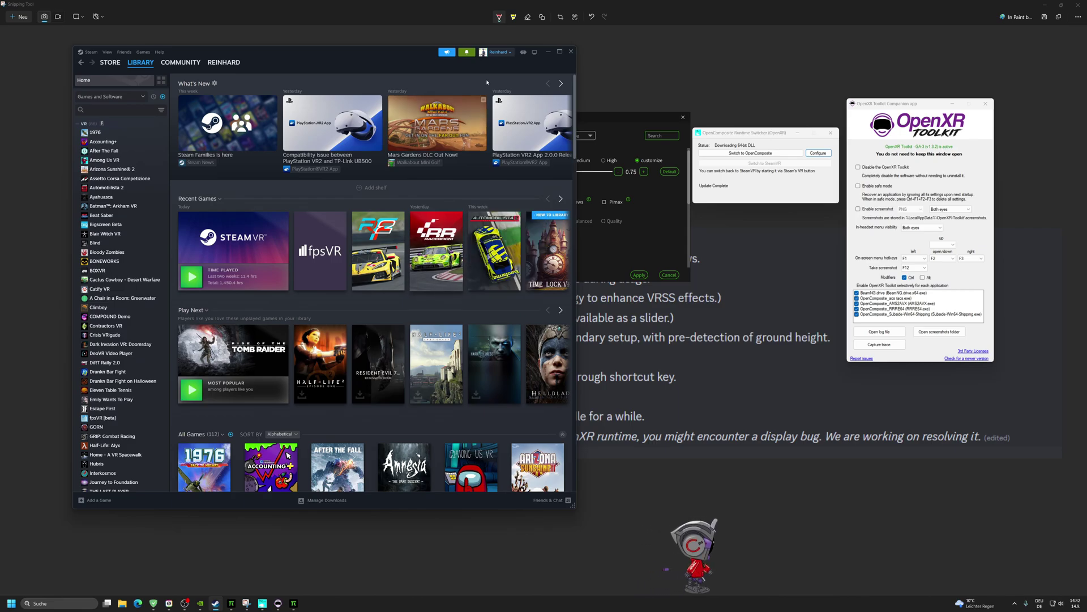
drag(415, 55, 531, 53)
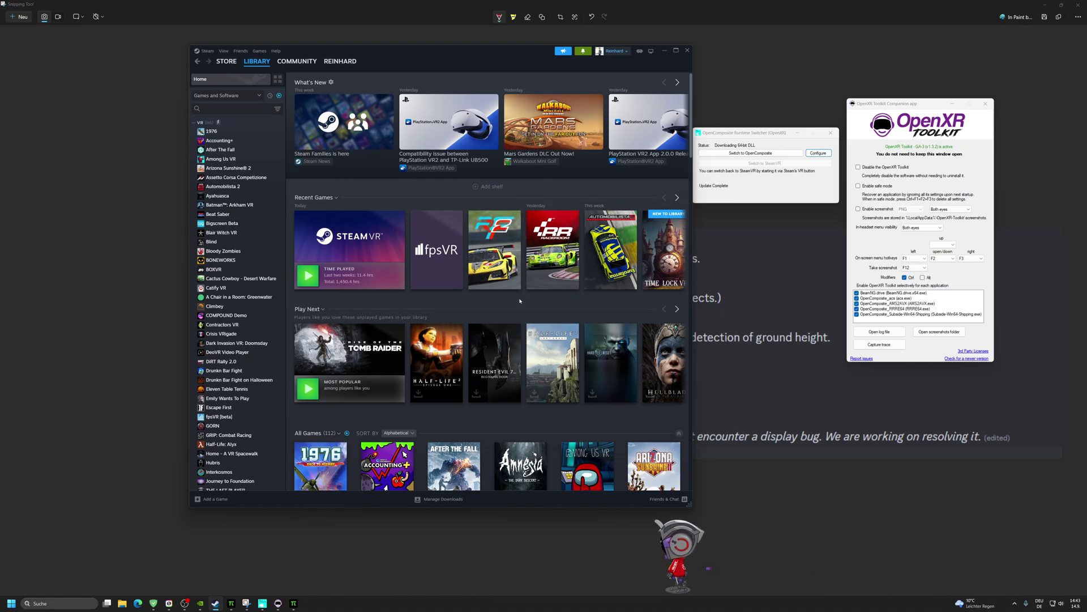
- Spread out the Steam, Device Settings, OpenComposite and OpenXR Toolkit windows so their main controls are visible
drag(903, 108, 904, 100)
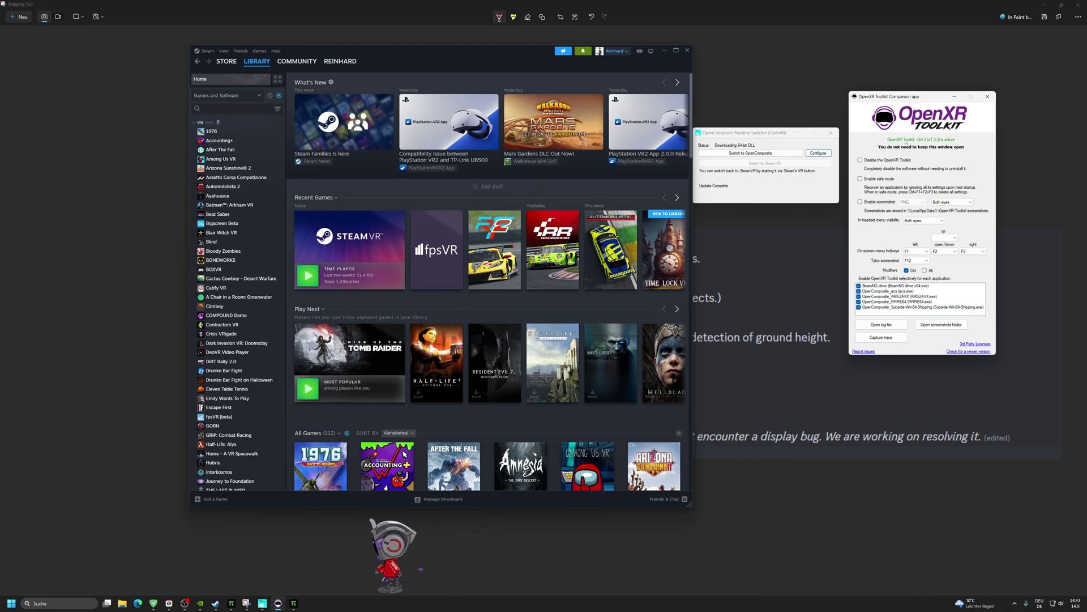
mouse_move(906, 143)
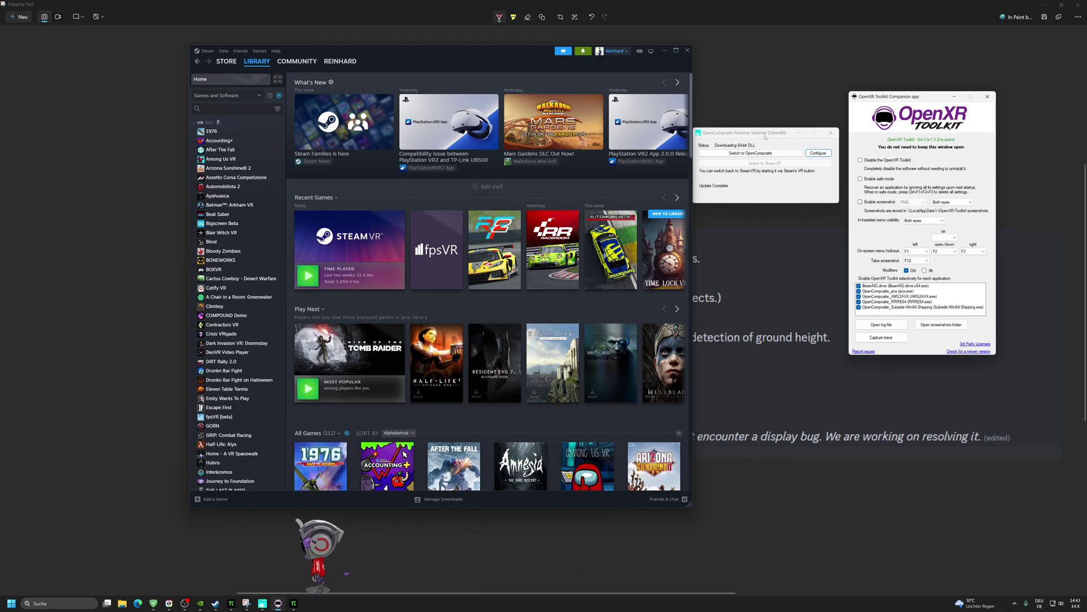
drag(703, 136, 709, 121)
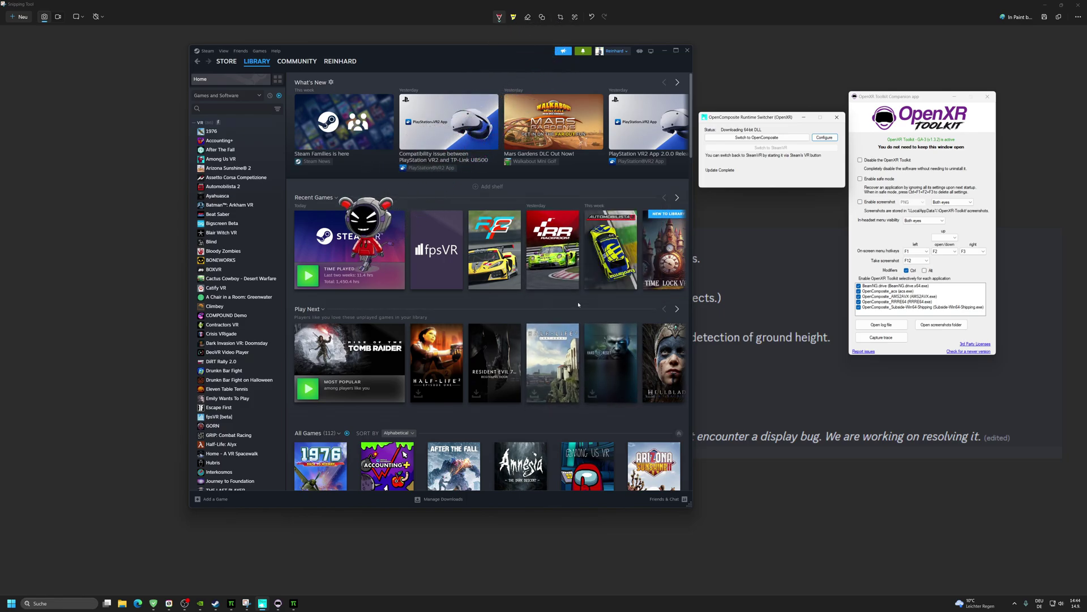
drag(494, 53, 315, 67)
drag(599, 239, 622, 181)
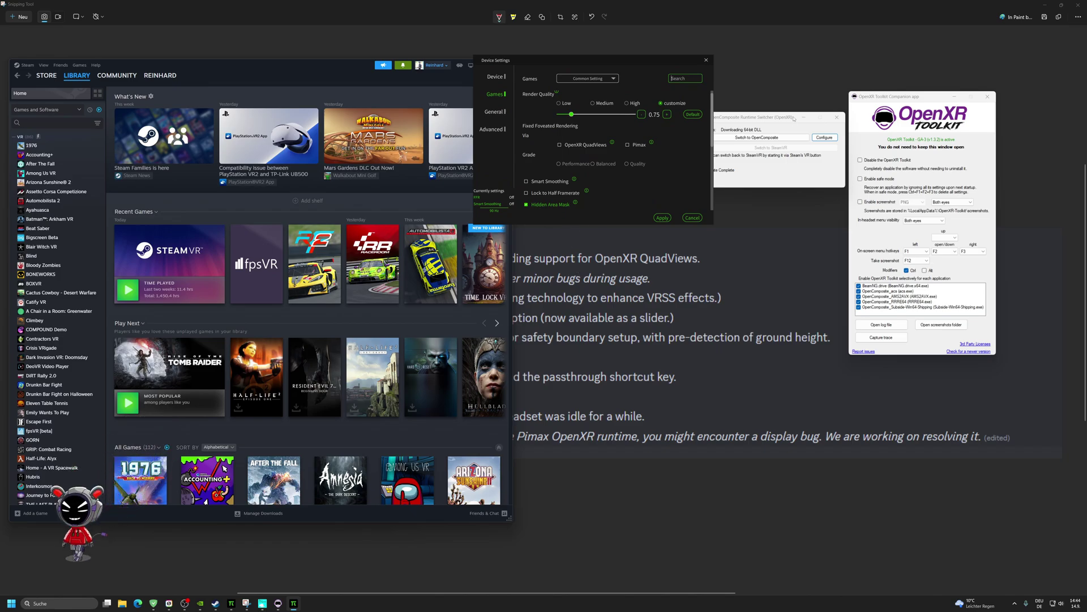
drag(788, 119, 805, 55)
drag(936, 100, 950, 151)
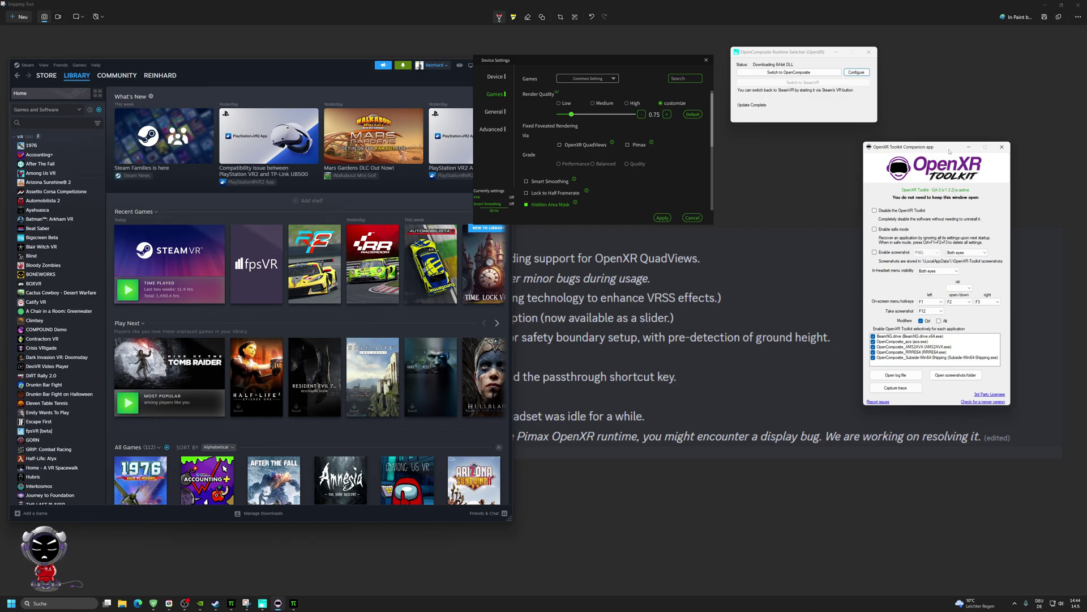